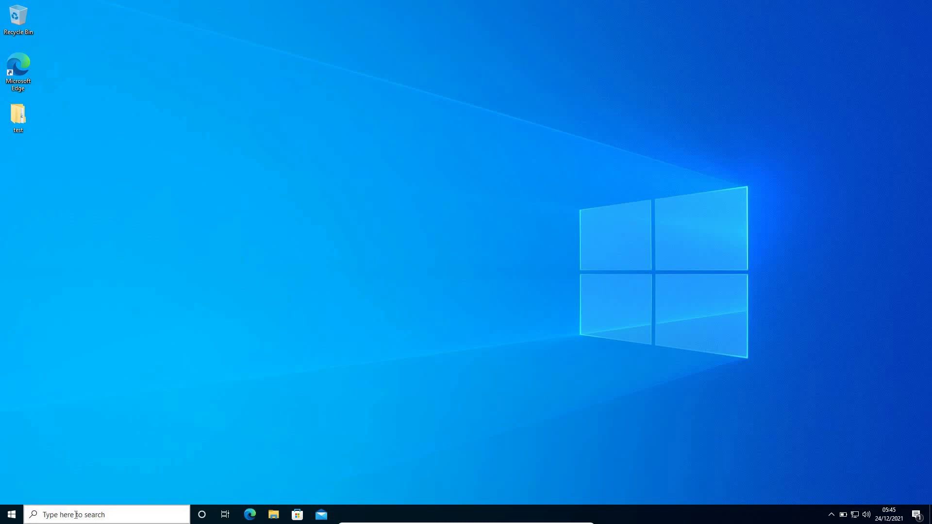
- Search 'resto' to open Create a restore point and select Local Disk (C:)
click(75, 515)
text(r)
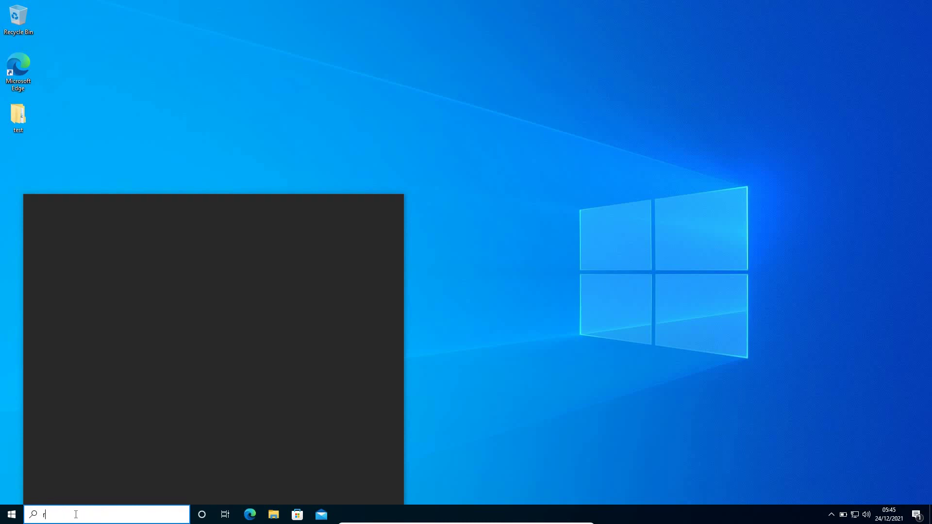
text(es)
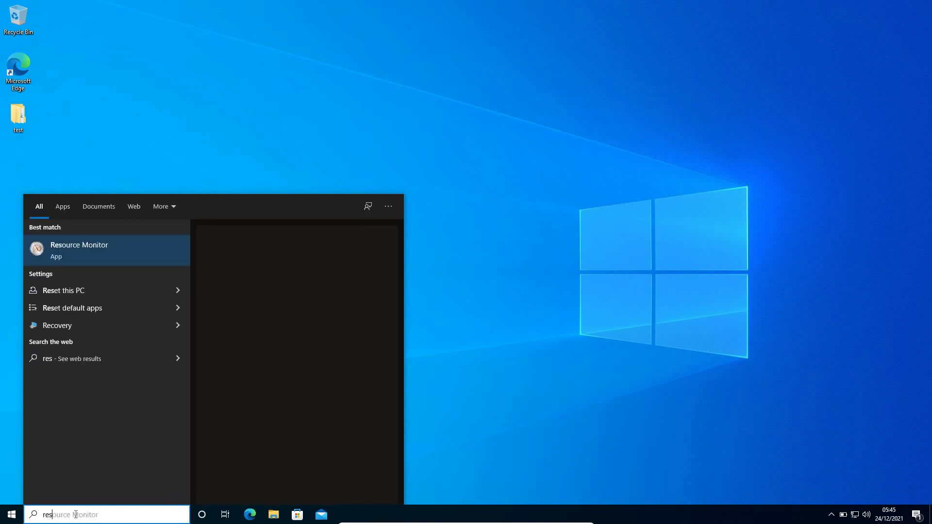
text(to)
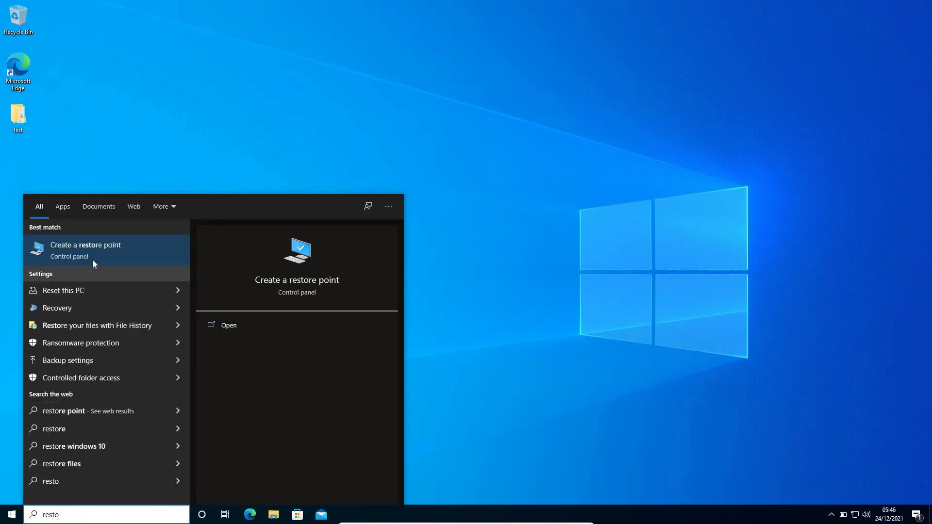
click(93, 252)
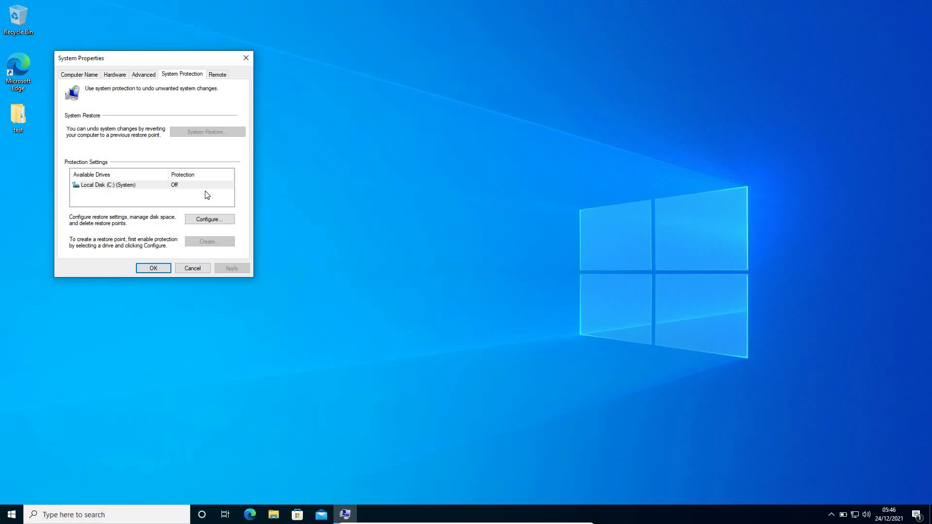
click(116, 187)
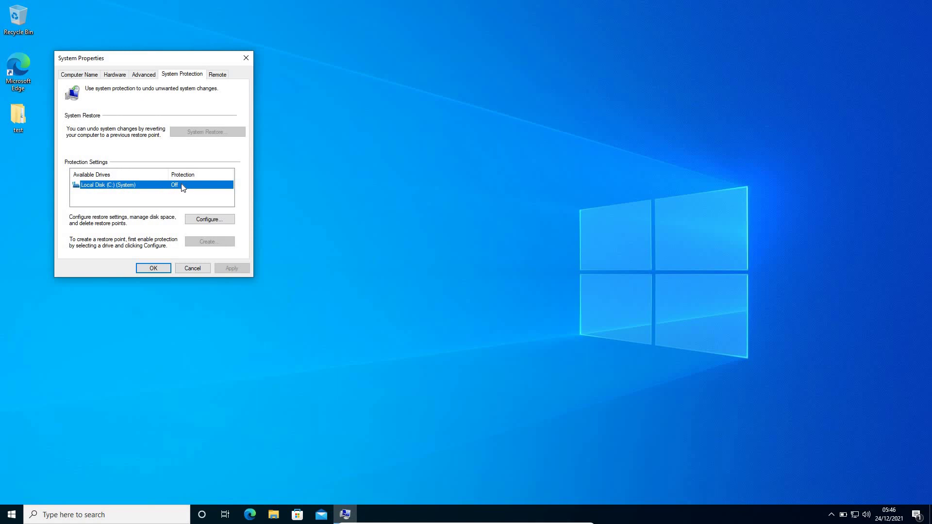
- Turn on system protection for Local Disk (C:), apply it, and reselect the C: drive
click(214, 221)
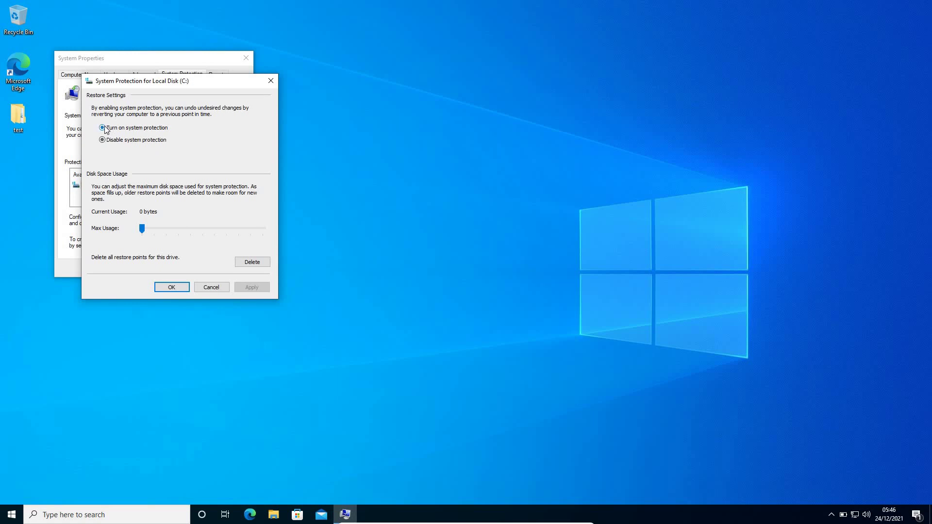
click(103, 128)
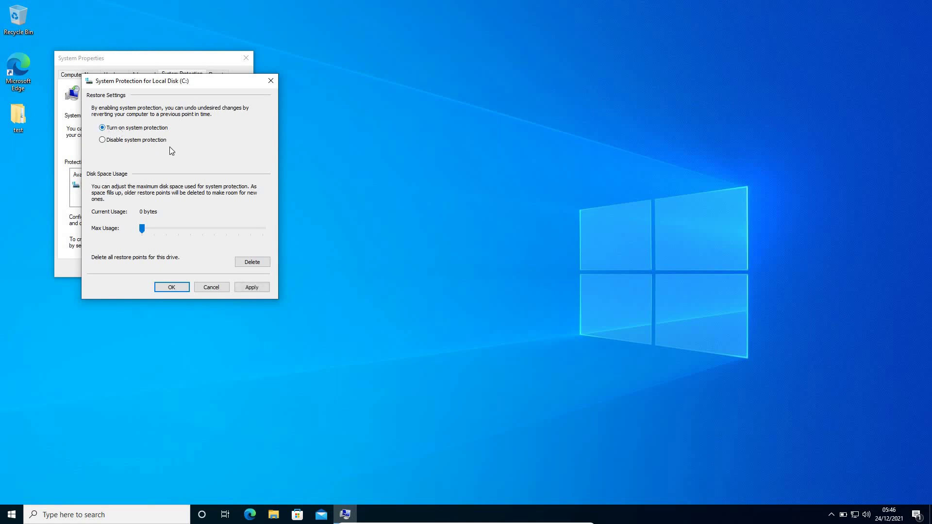
click(255, 290)
click(168, 288)
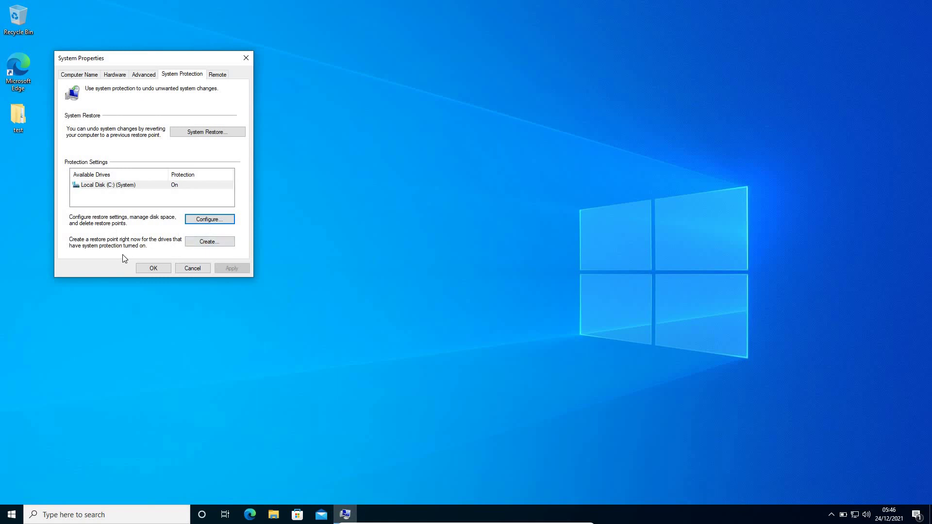
click(117, 183)
- Create a restore point described as 'Before Network Reset'
click(210, 242)
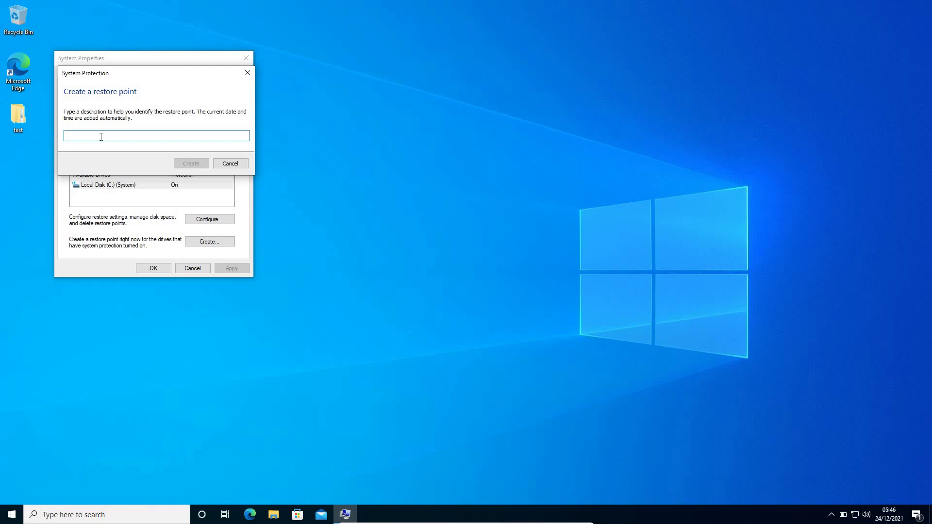
text(Be)
text(fo)
text(re Network)
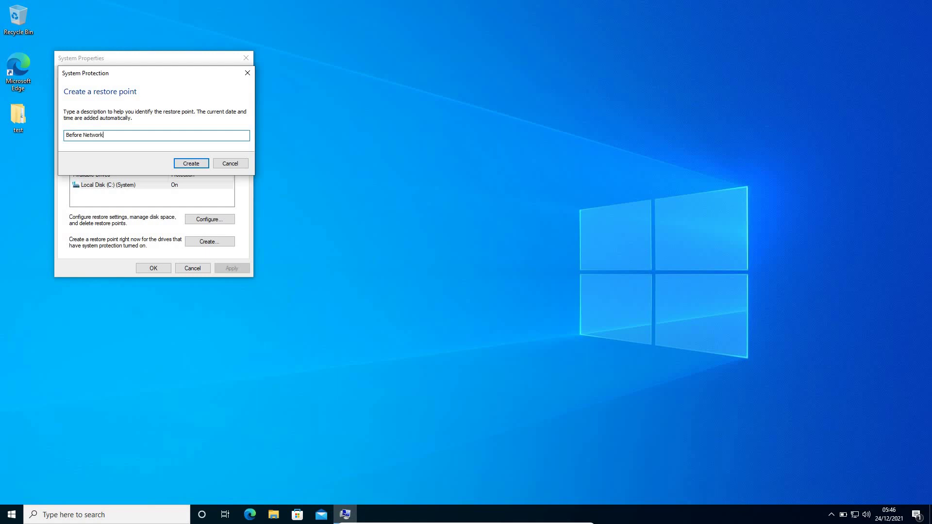
text( Reset)
click(189, 165)
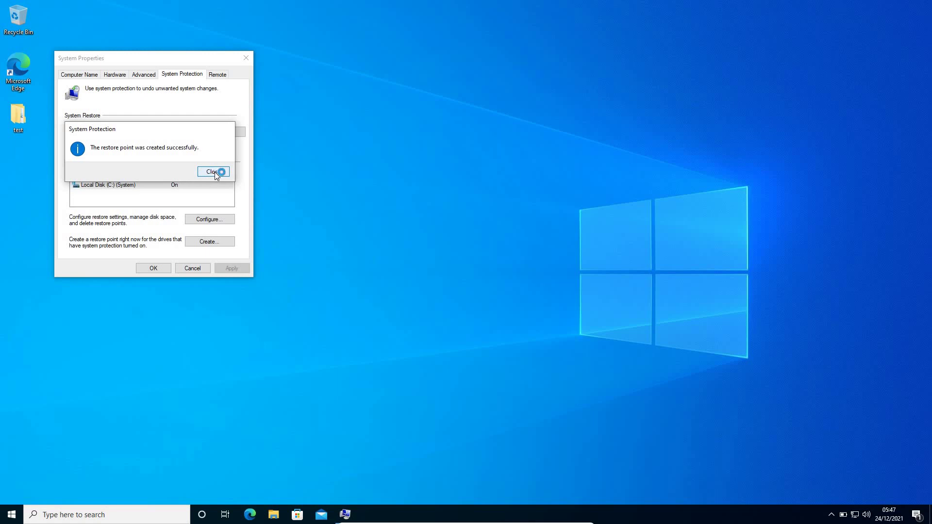
- Close the restore point dialogs and open Settings to the Network & Internet page
click(213, 172)
click(159, 270)
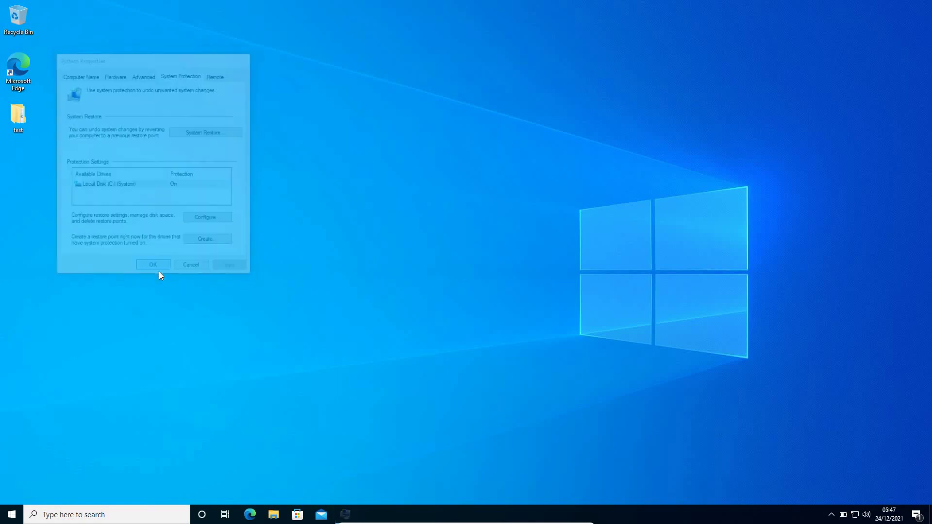
click(71, 519)
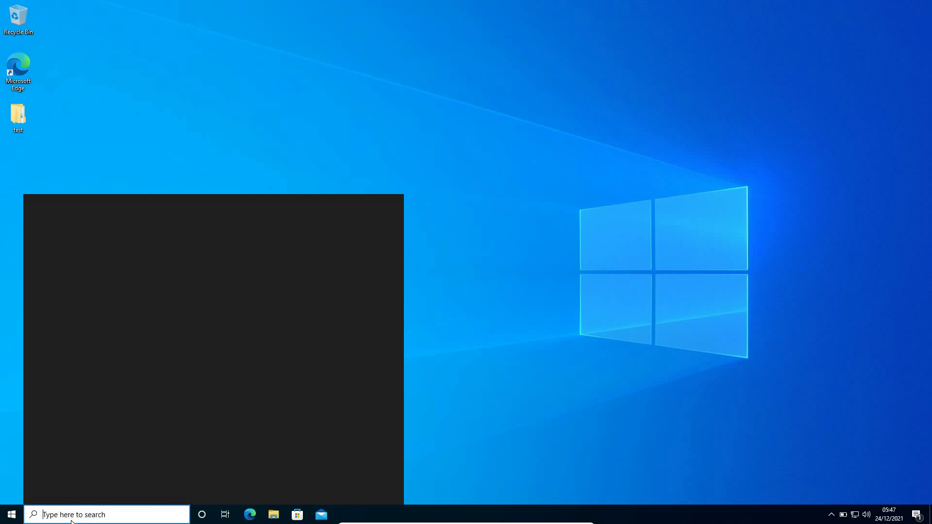
right_click(10, 516)
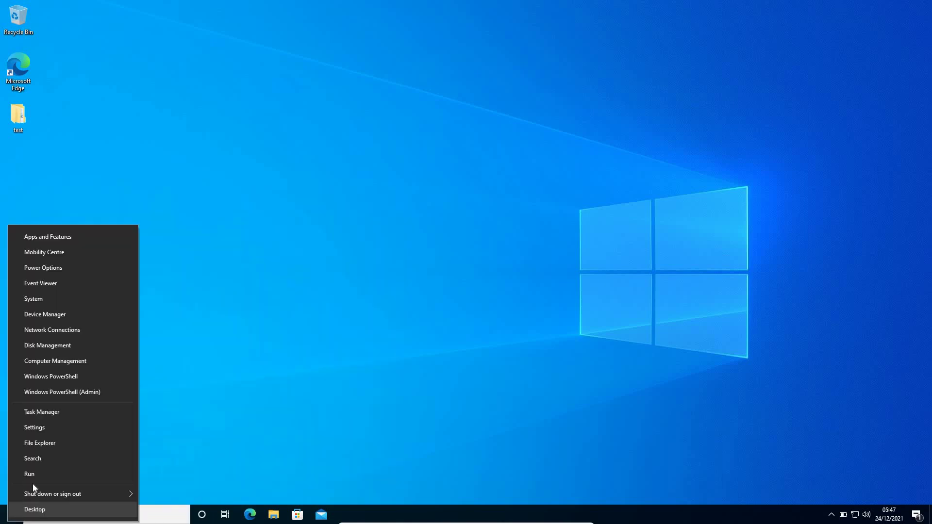
click(37, 428)
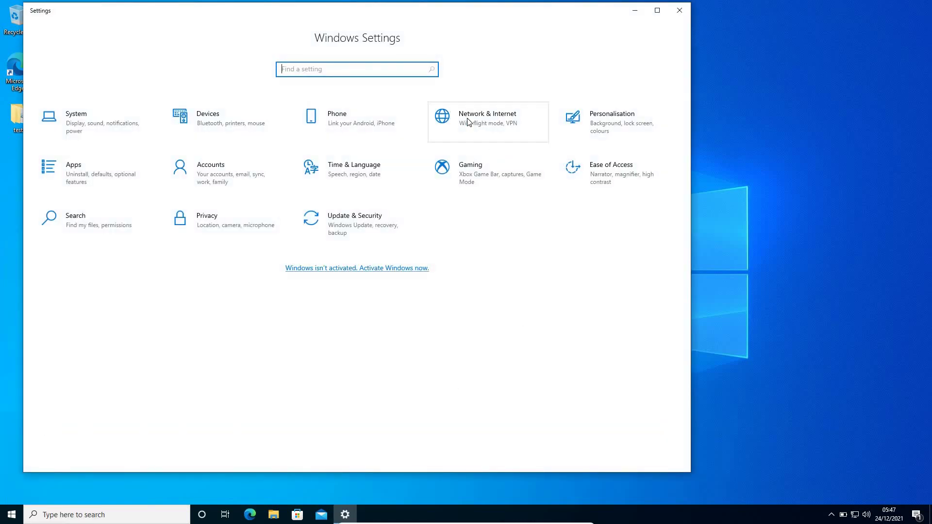
click(488, 121)
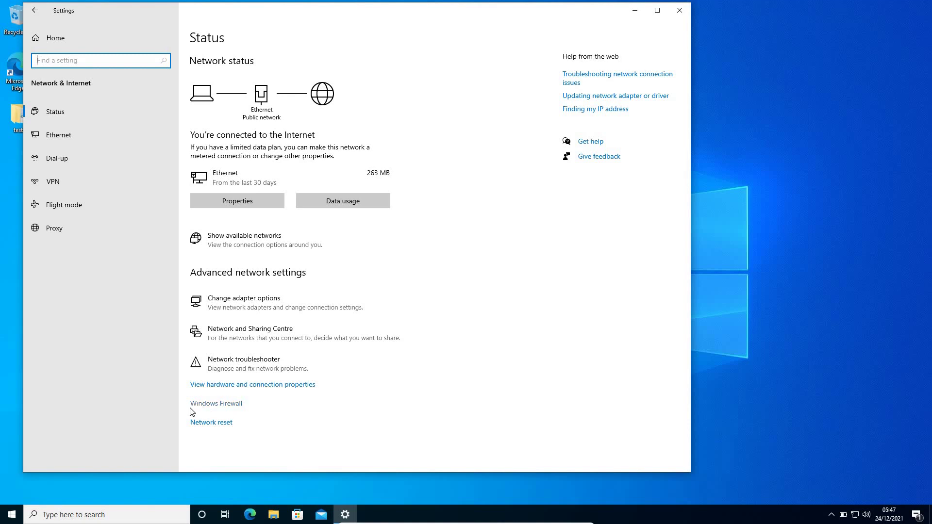
- Open the Network reset page from the Network & Internet status page
click(223, 423)
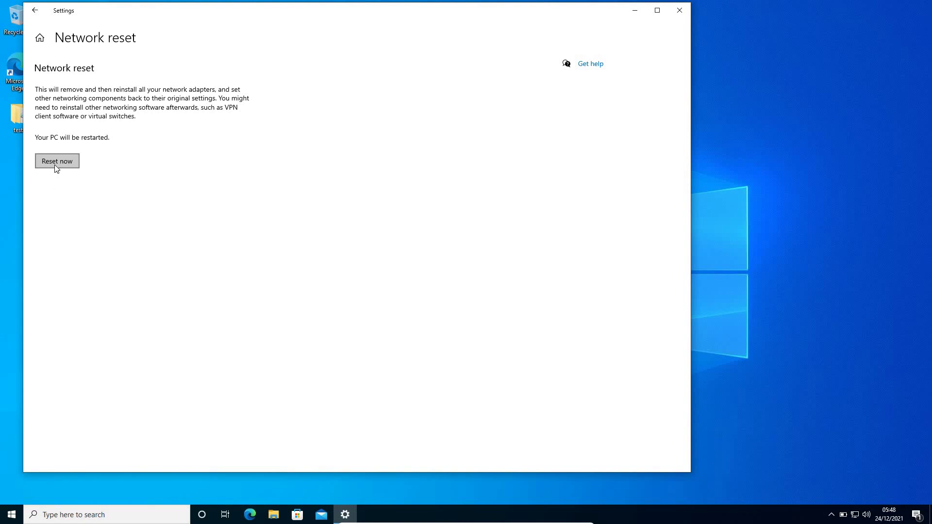
- Confirm the network reset with Reset now and Yes, then close the sign-out notice
click(57, 165)
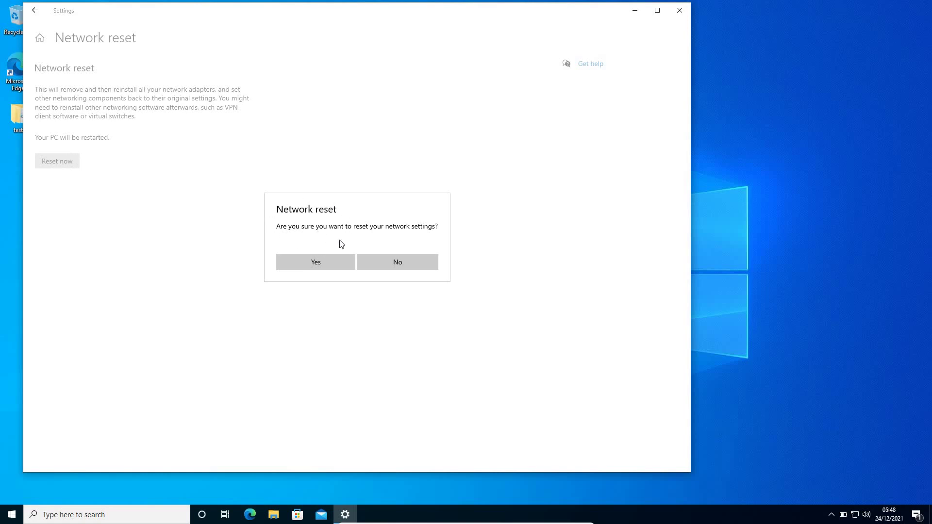
click(312, 262)
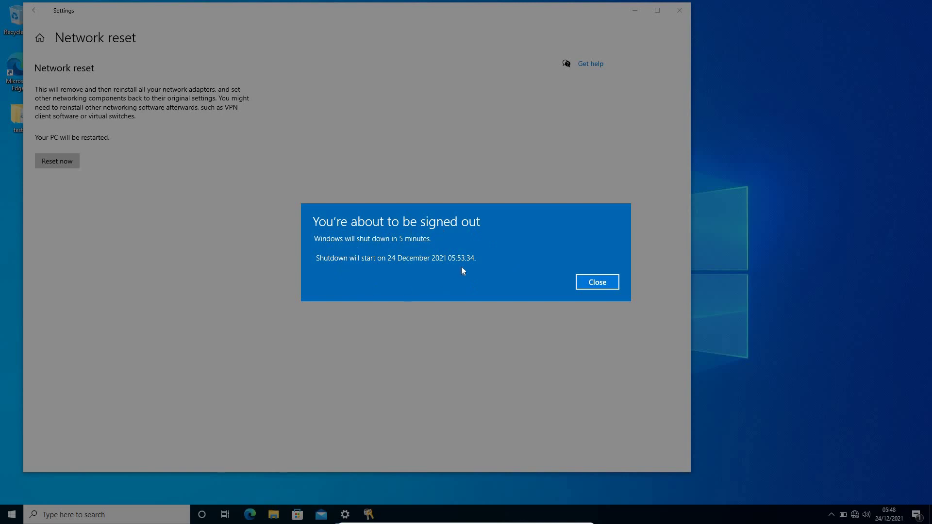
click(597, 285)
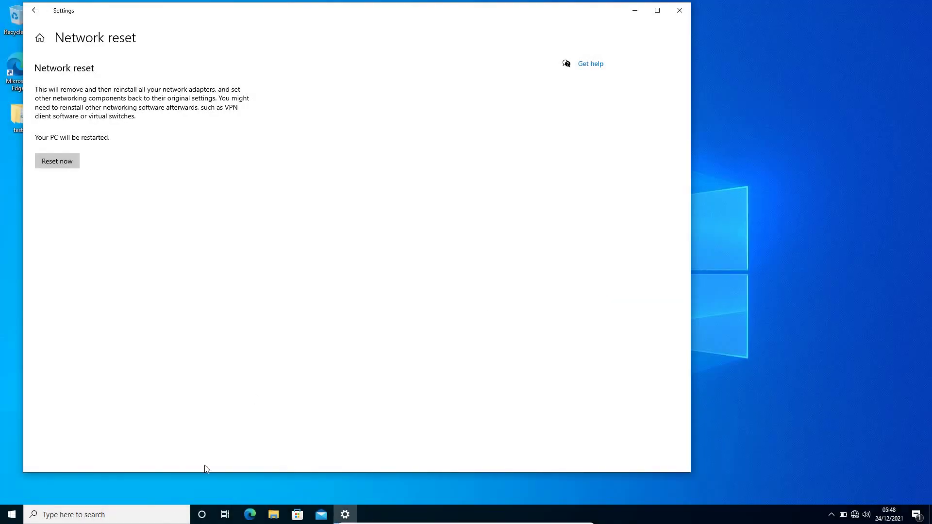